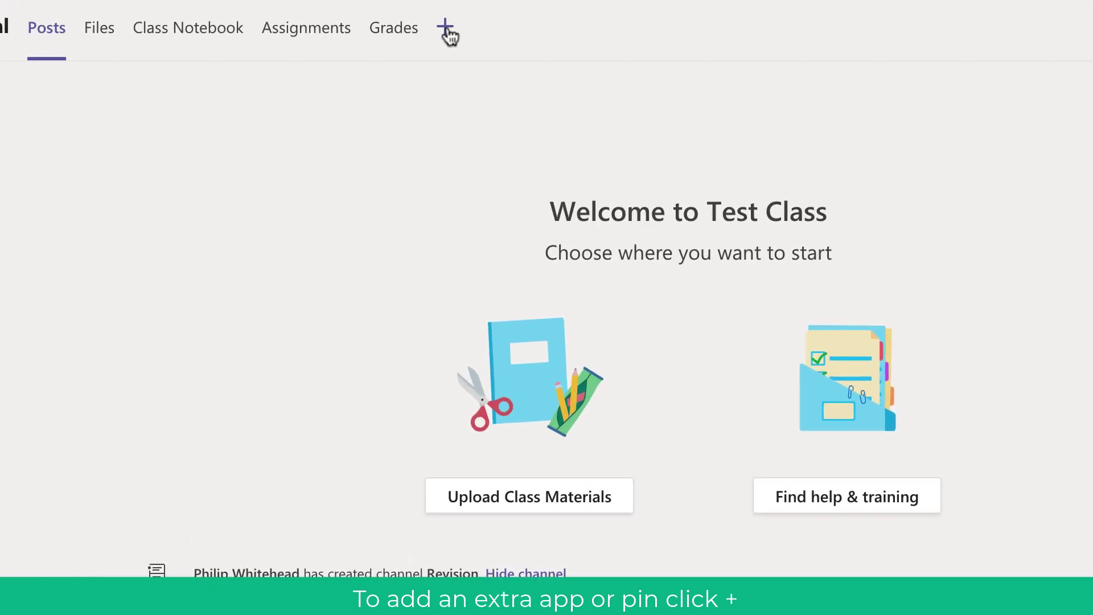
Step: Add '2020 ESafety Session Students copy.pptx' from Class Materials as a new PowerPoint tab
{"action": "left_click", "coordinate": [447, 27]}
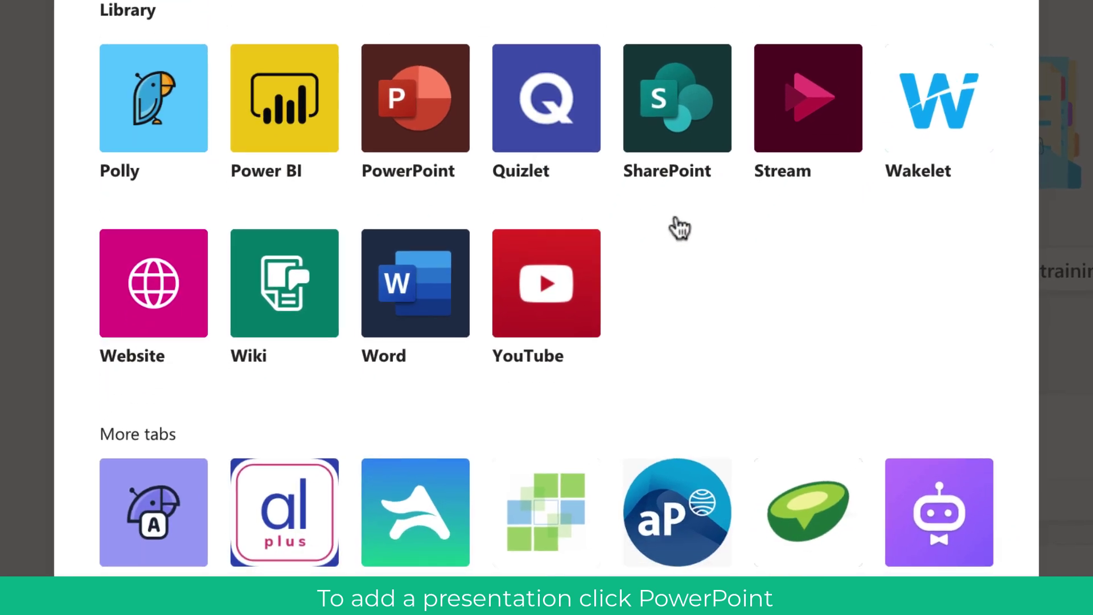
{"action": "left_click", "coordinate": [444, 134]}
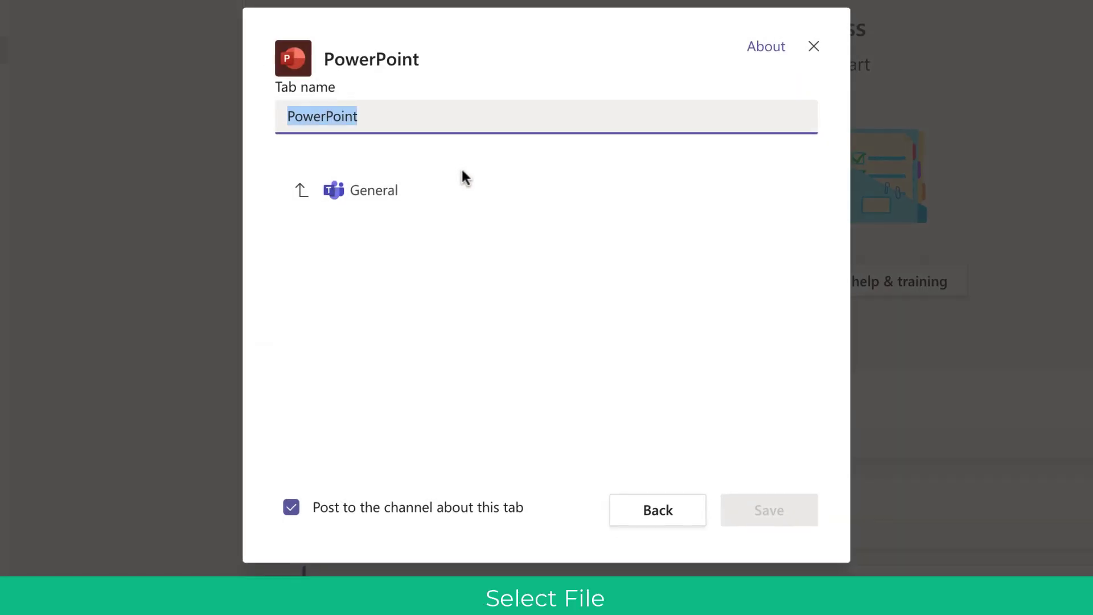
{"action": "left_click", "coordinate": [417, 243]}
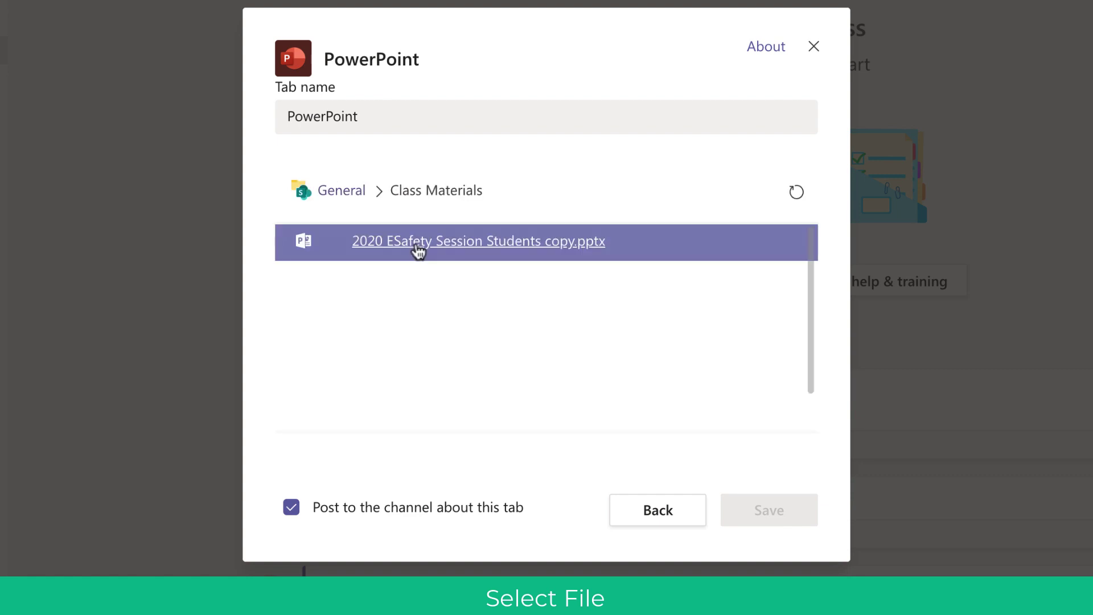
{"action": "left_click", "coordinate": [416, 243]}
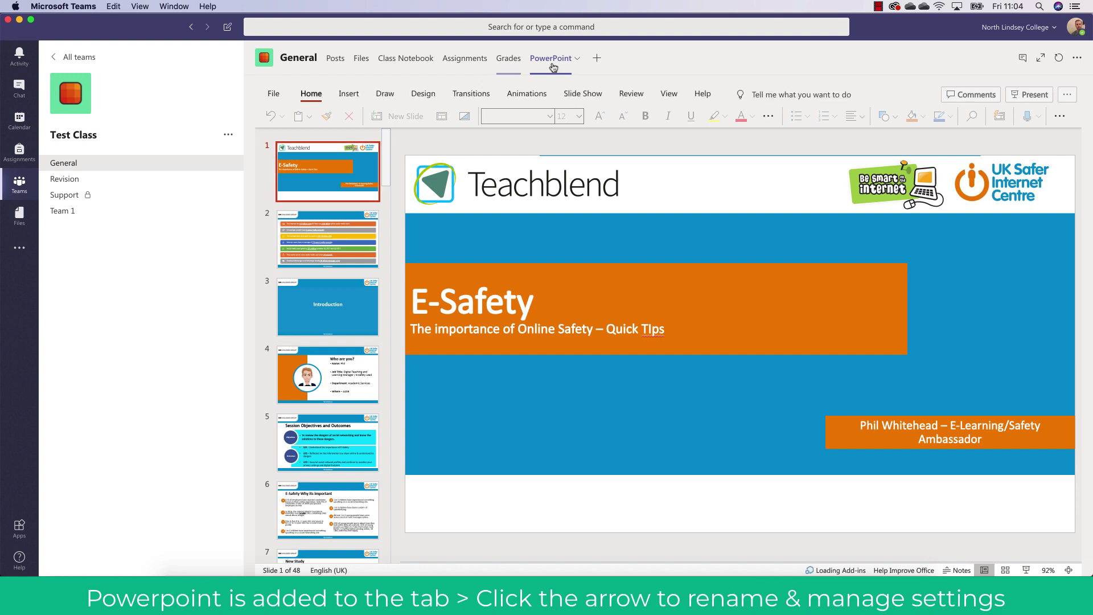
Step: Rename the E-Safety PowerPoint tab to 'Lesson' from its tab options
{"action": "left_click", "coordinate": [576, 60]}
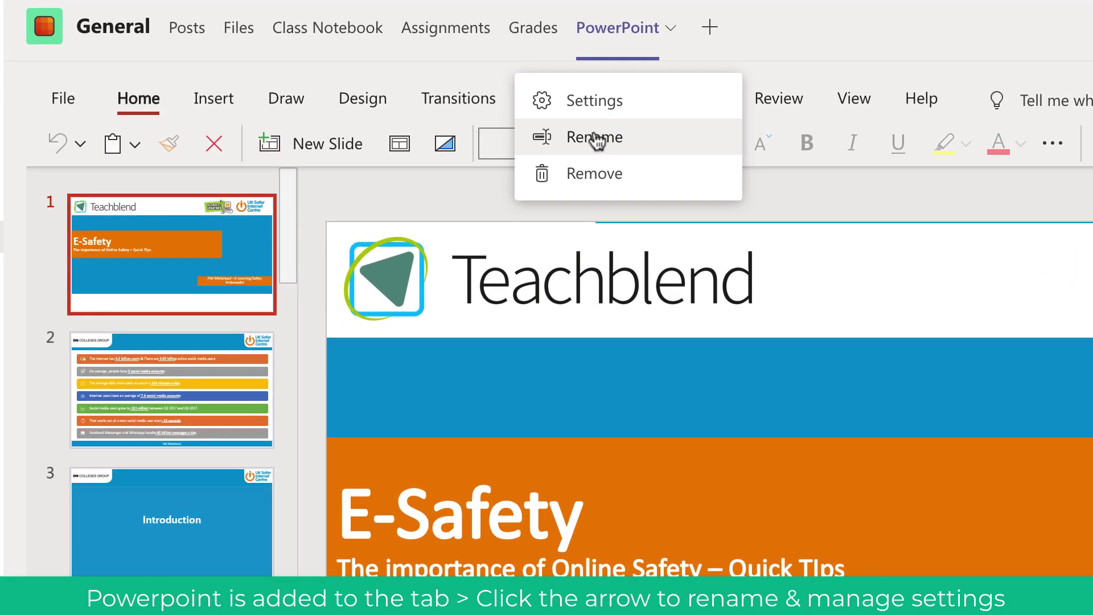
{"action": "left_click", "coordinate": [595, 137]}
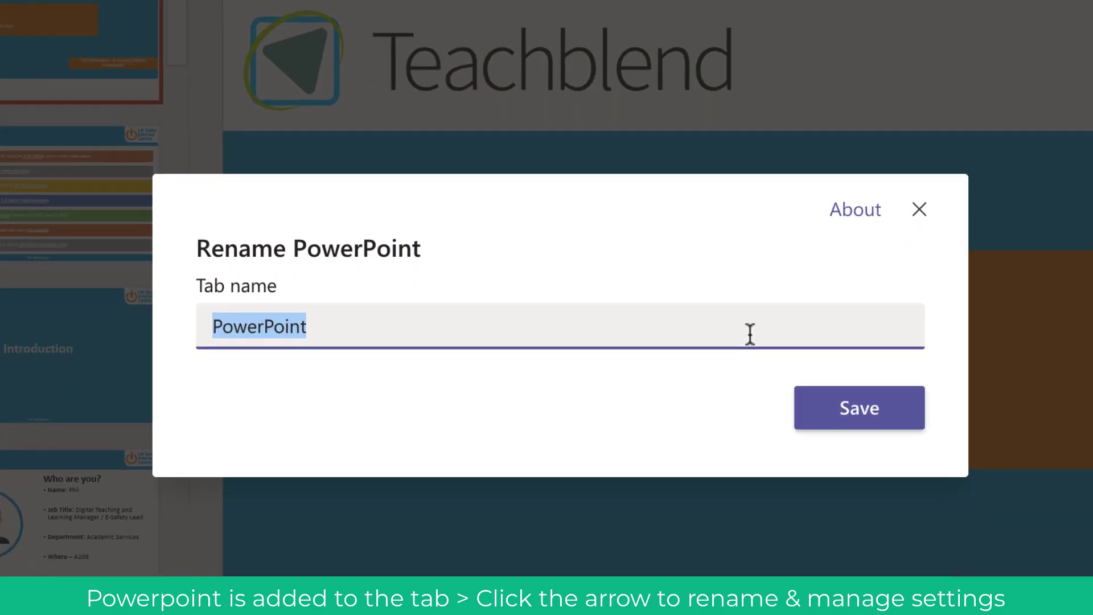
{"action": "type", "text": "Lesson"}
{"action": "left_click", "coordinate": [830, 393]}
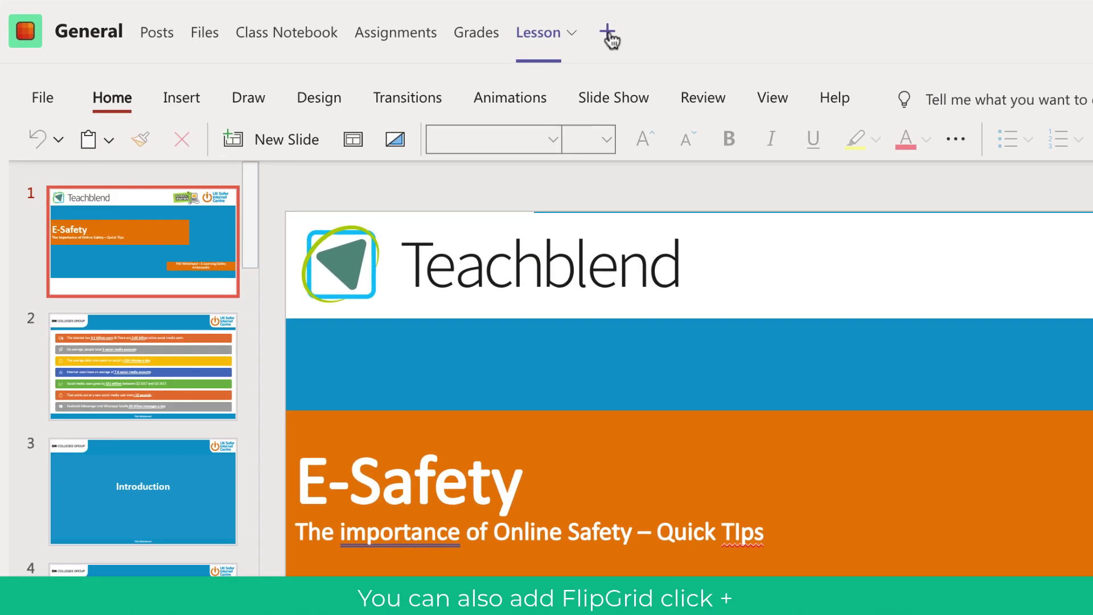
Step: Add a Flipgrid tab beside Lesson and log in as an educator to reach My Grids
{"action": "left_click", "coordinate": [580, 60]}
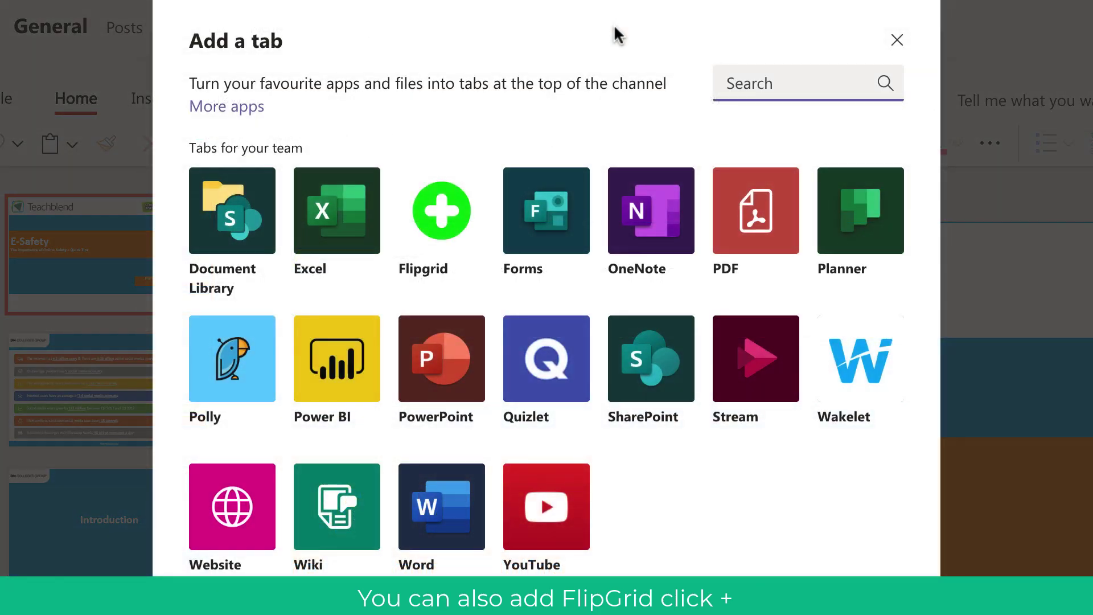
{"action": "left_click", "coordinate": [440, 200]}
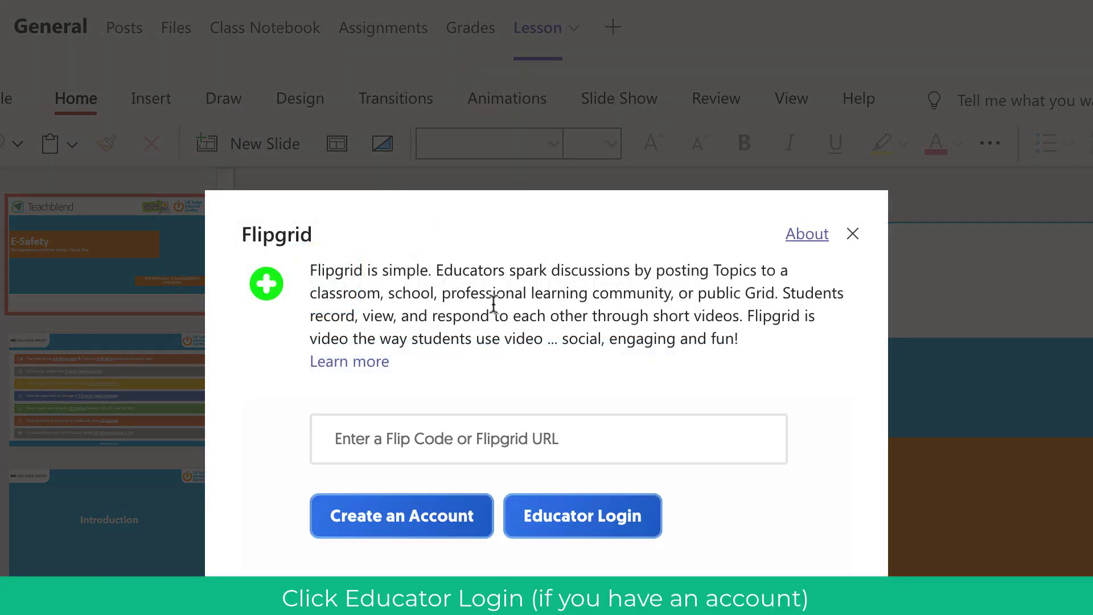
{"action": "left_click", "coordinate": [566, 524]}
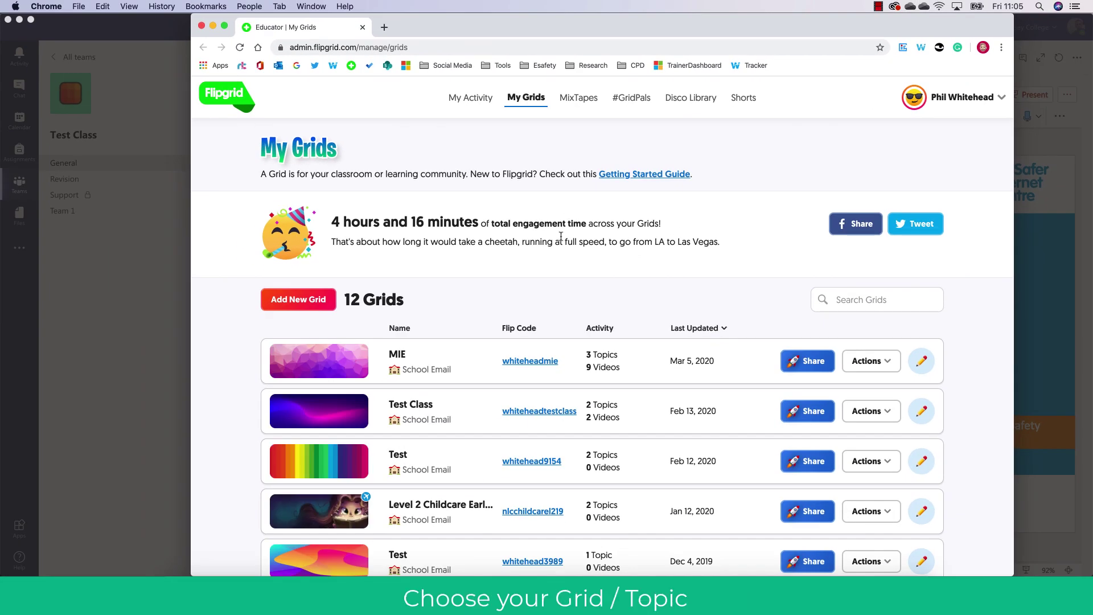
Step: Open the Test grid from My Grids and copy its share link
{"action": "scroll", "coordinate": [560, 236], "scroll_direction": "down", "scroll_amount": 2}
{"action": "scroll", "coordinate": [561, 236], "scroll_direction": "down", "scroll_amount": 2}
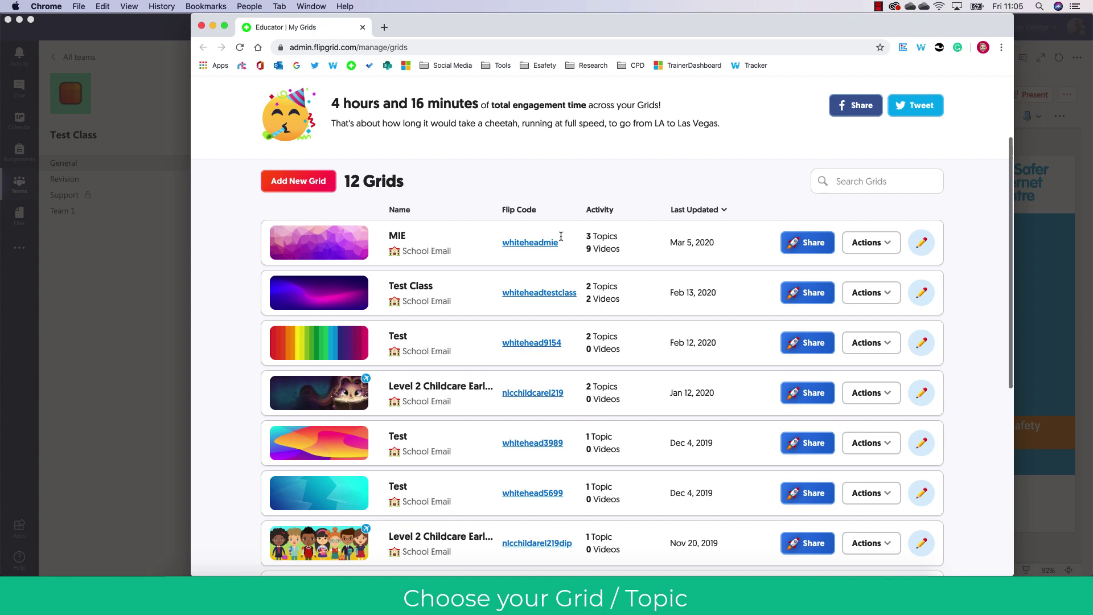
{"action": "left_click", "coordinate": [553, 336]}
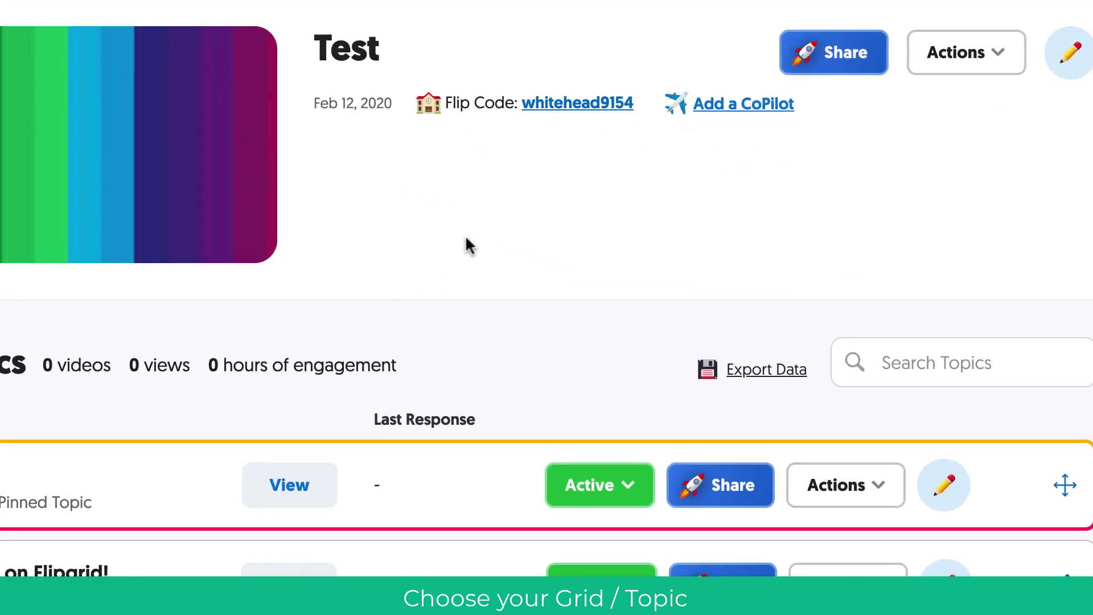
{"action": "left_click", "coordinate": [946, 80]}
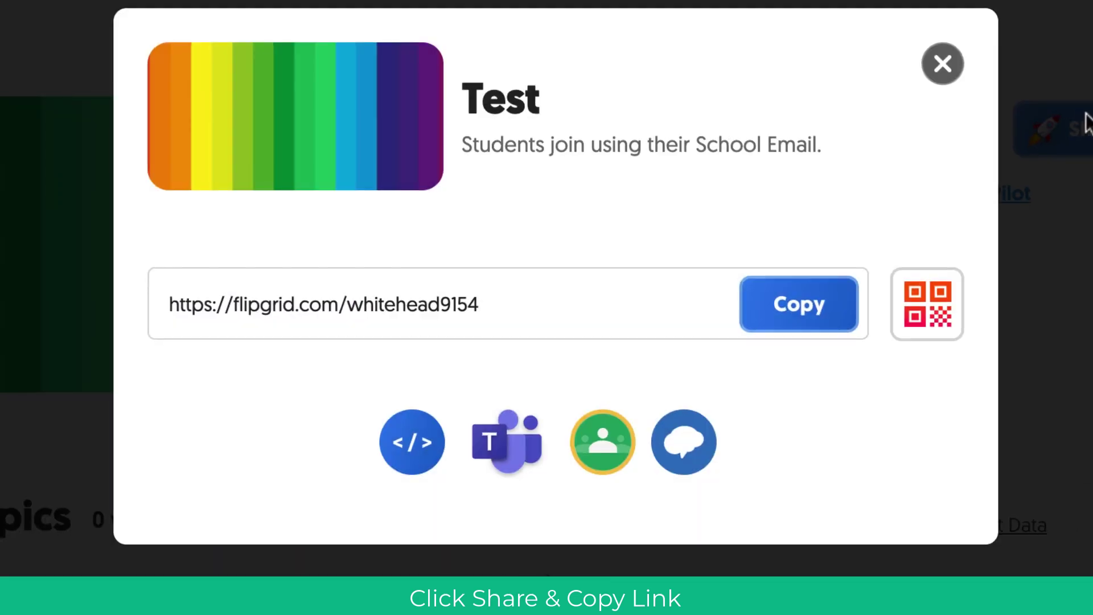
{"action": "left_click", "coordinate": [691, 252]}
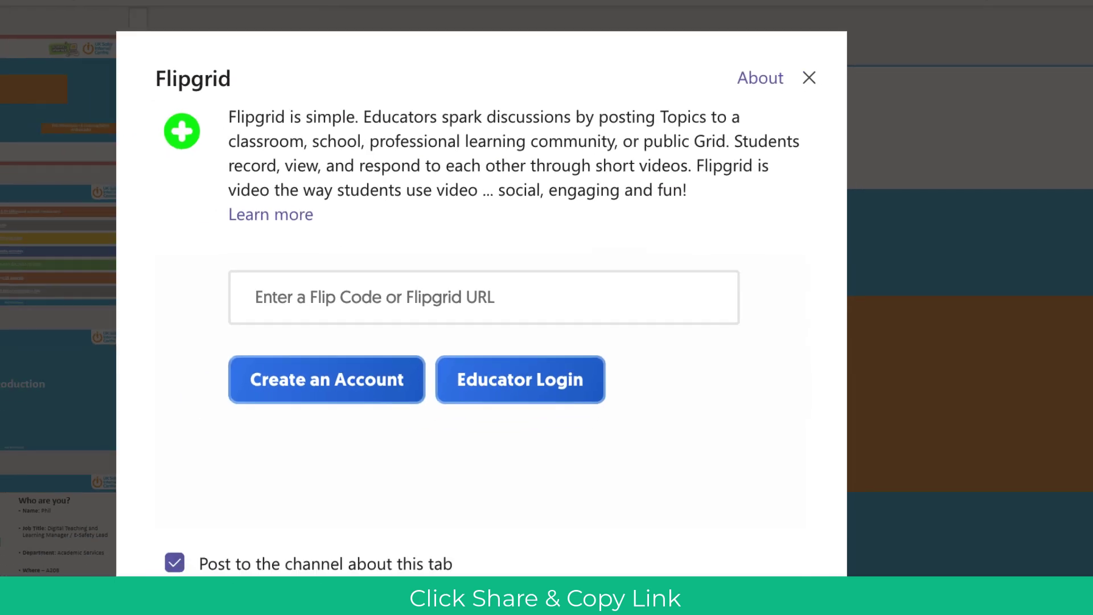
Step: Paste the Test grid link into the Flip Code/URL field of the Flipgrid tab setup
{"action": "left_click", "coordinate": [441, 238]}
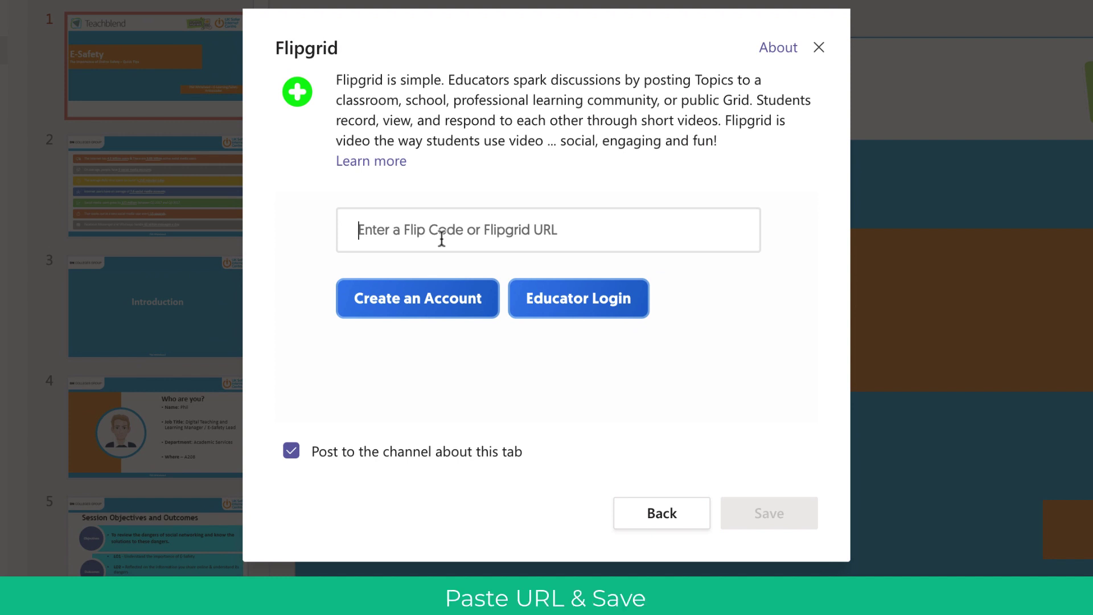
{"action": "key", "text": "ctrl+v"}
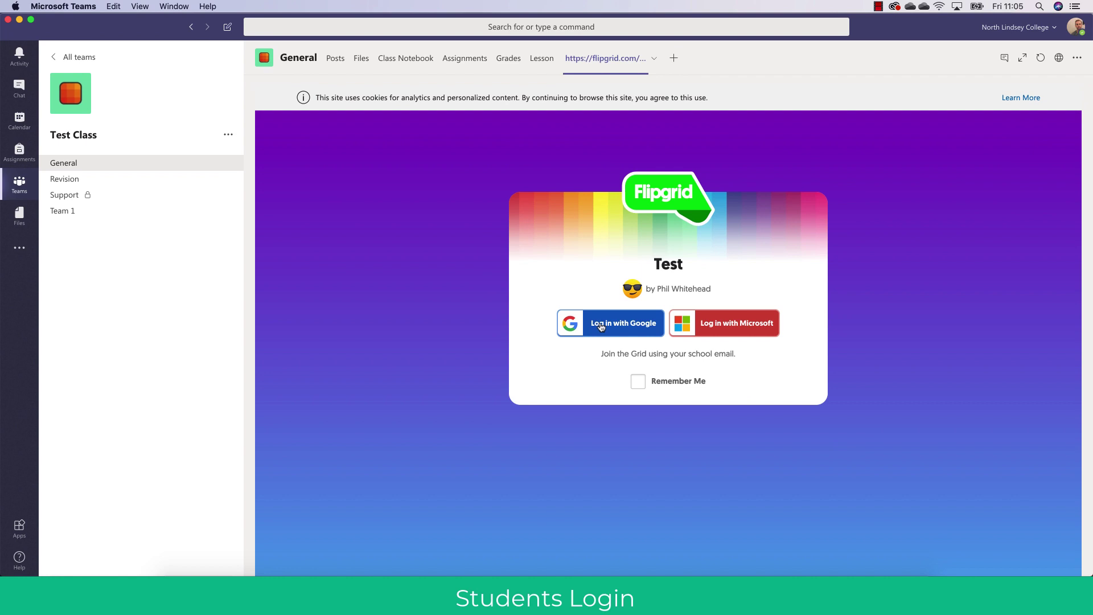
Step: Sign in to the Test grid with Google, entering the school account e-mail address
{"action": "left_click", "coordinate": [641, 339]}
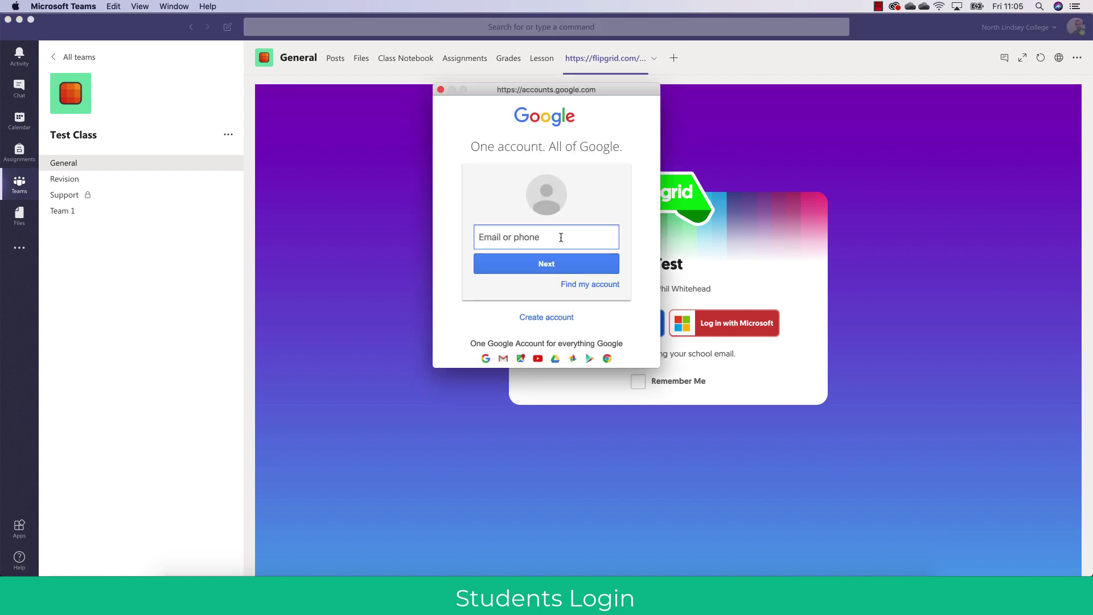
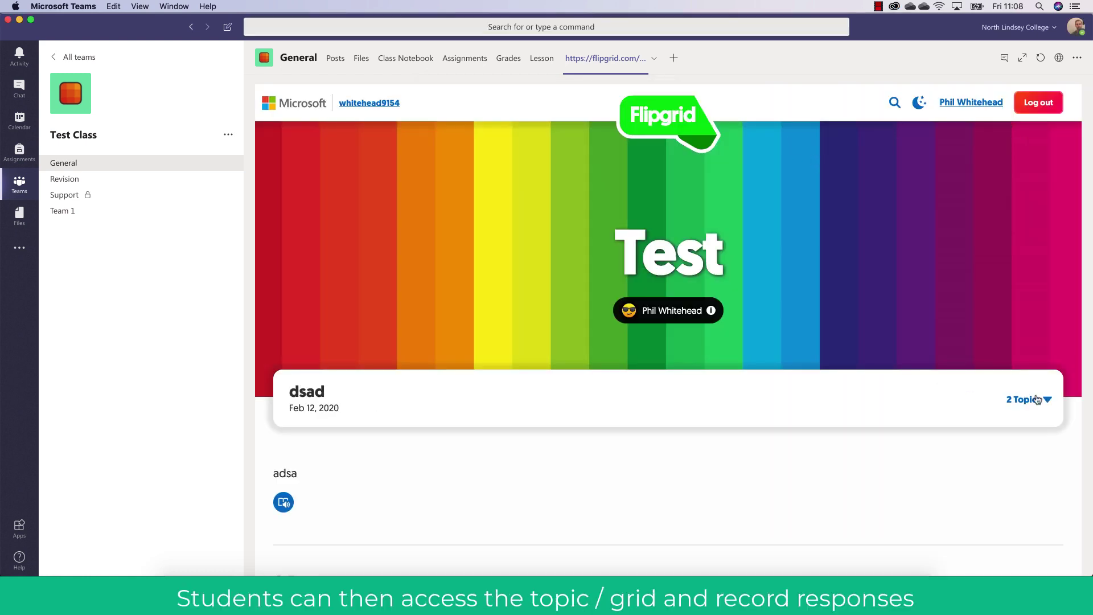
Step: Open the 'Say Hello on Flipgrid!' topic from the grid's topic list
{"action": "left_click", "coordinate": [1037, 400]}
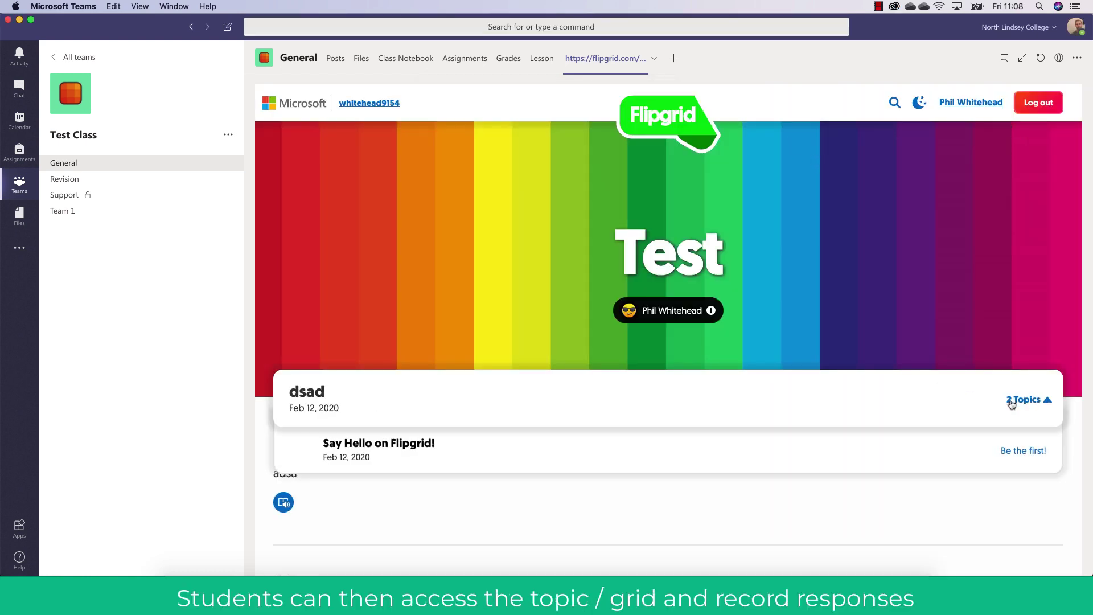
{"action": "left_click", "coordinate": [911, 448]}
{"action": "scroll", "coordinate": [887, 404], "scroll_direction": "down", "scroll_amount": 5}
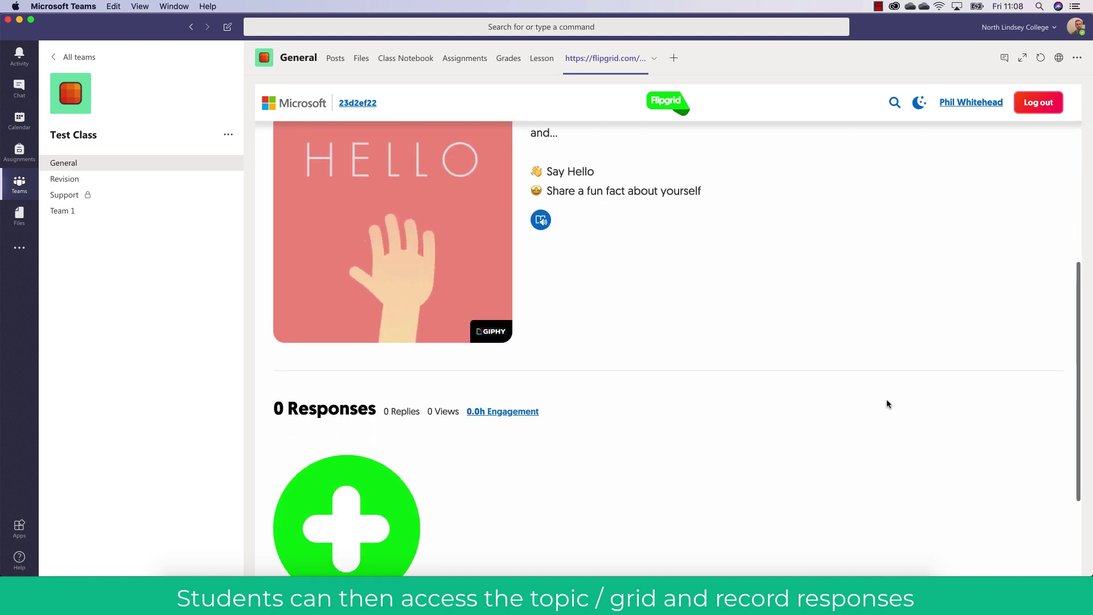
Step: Start a trial response, allow camera and microphone access, then close the recorder
{"action": "left_click", "coordinate": [375, 405]}
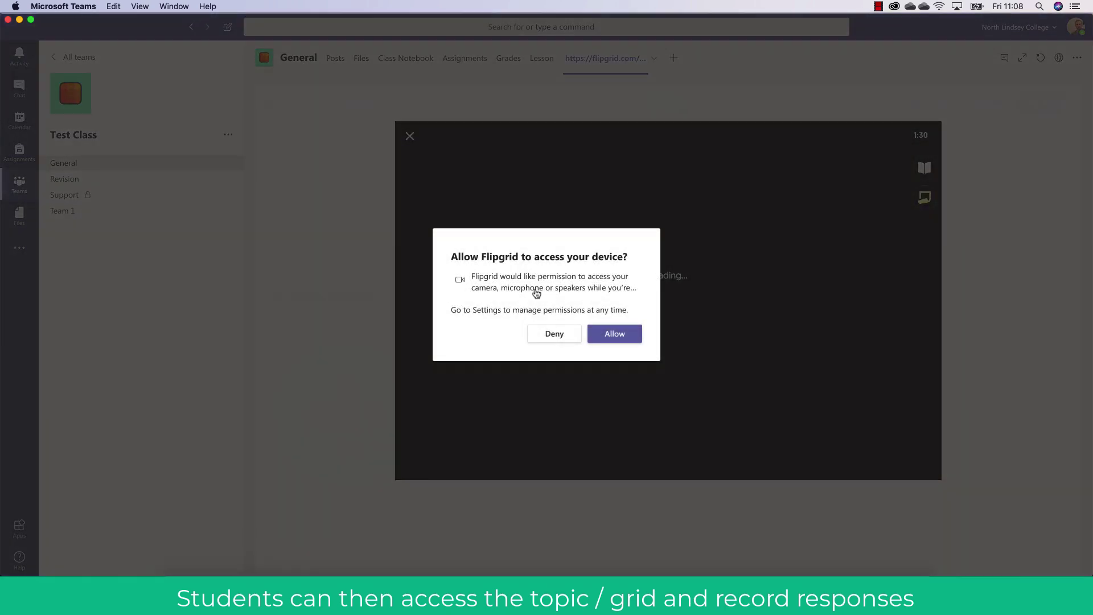
{"action": "left_click", "coordinate": [614, 334]}
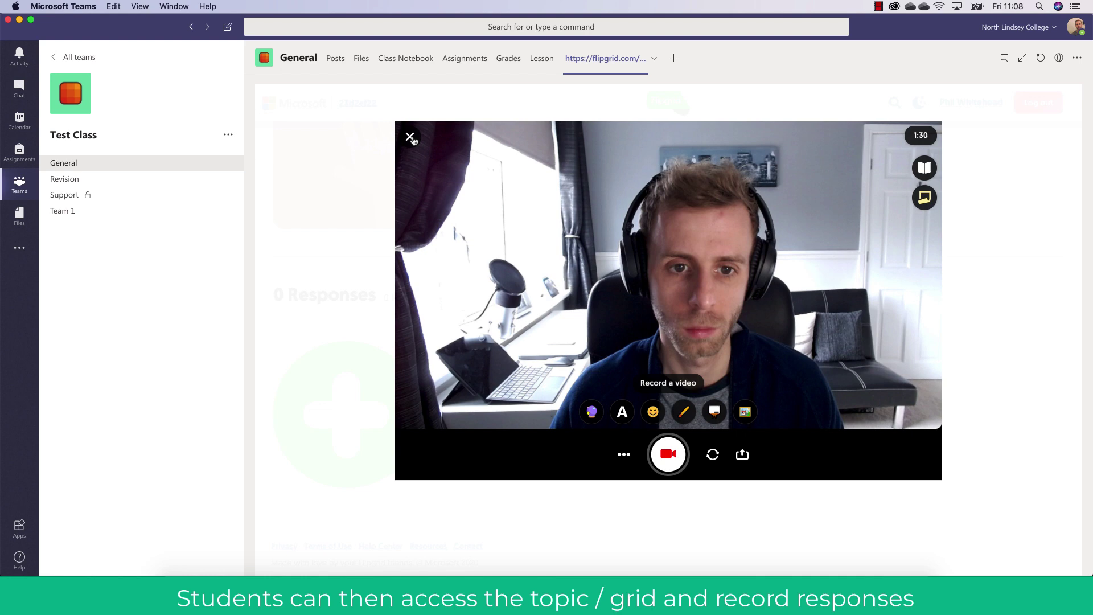
{"action": "left_click", "coordinate": [410, 137]}
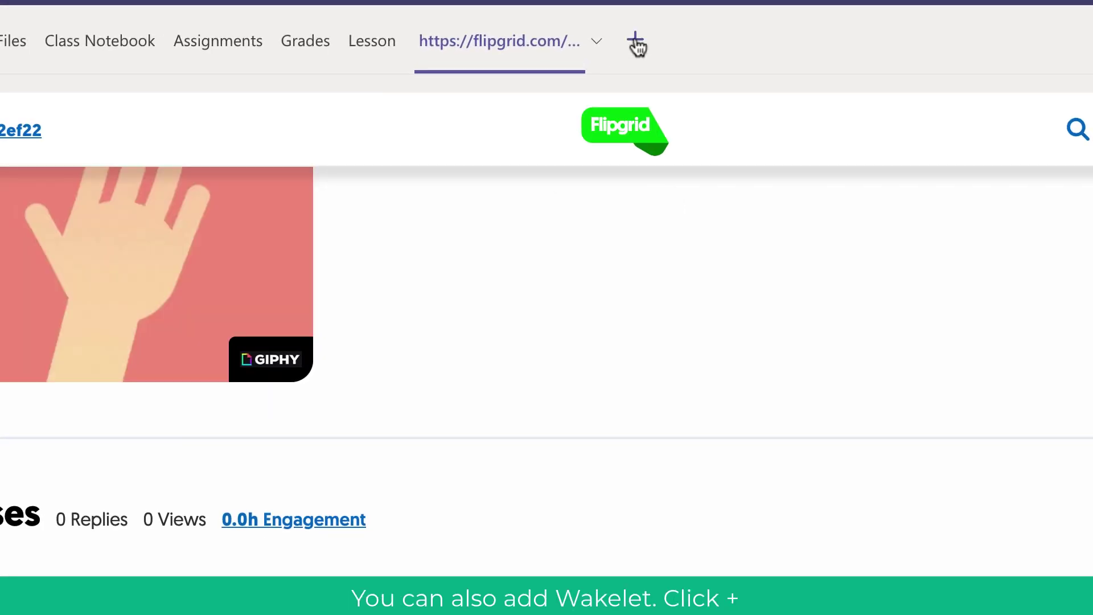
Step: Add a Wakelet tab to the channel and focus its collection URL field
{"action": "left_click", "coordinate": [636, 40]}
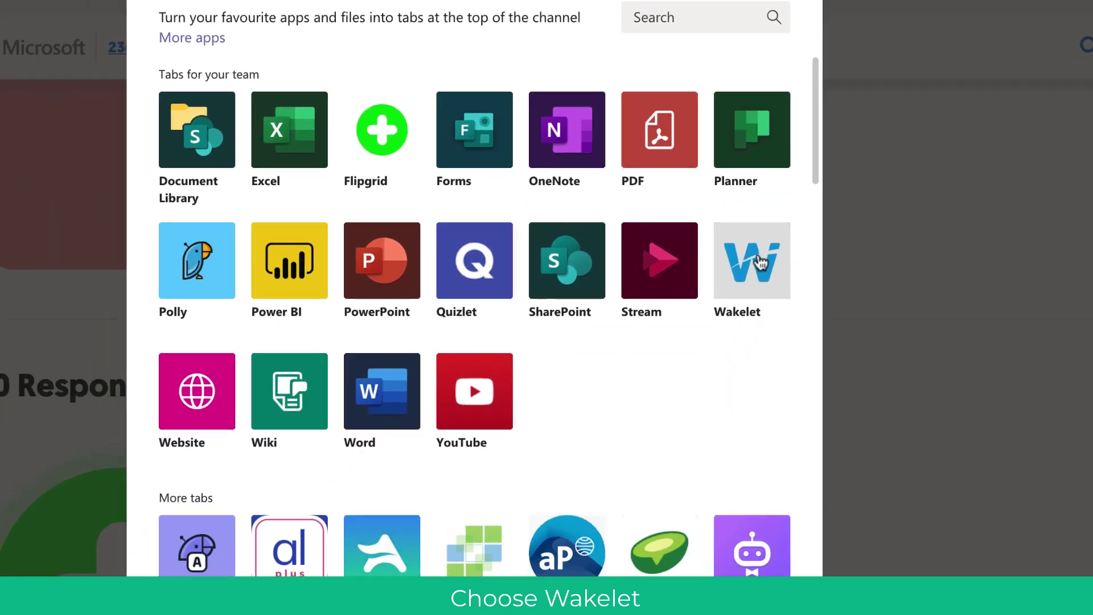
{"action": "left_click", "coordinate": [695, 371]}
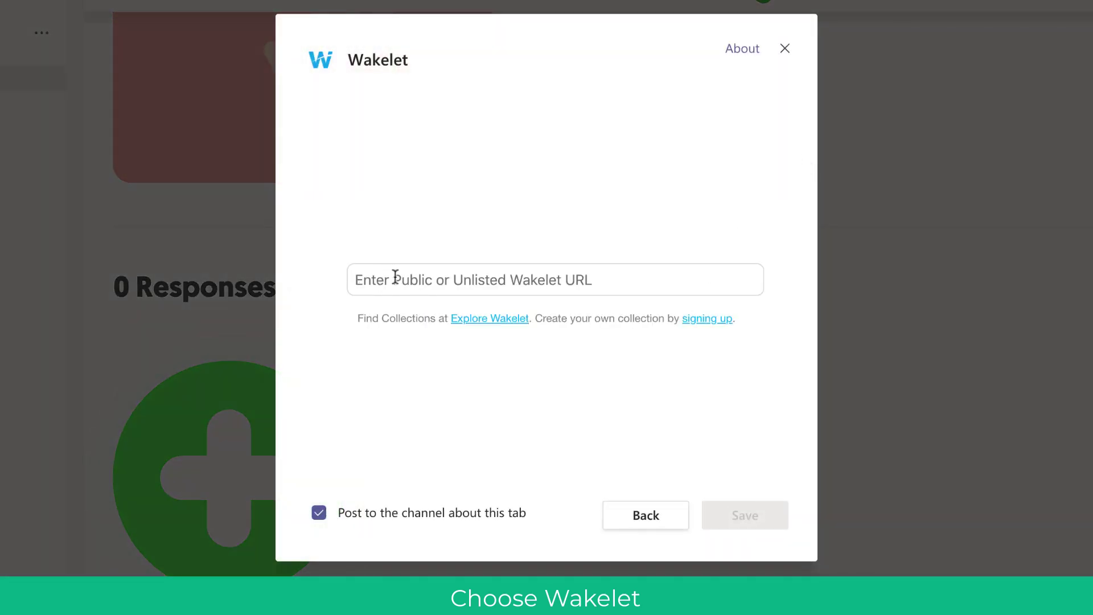
{"action": "left_click", "coordinate": [635, 274]}
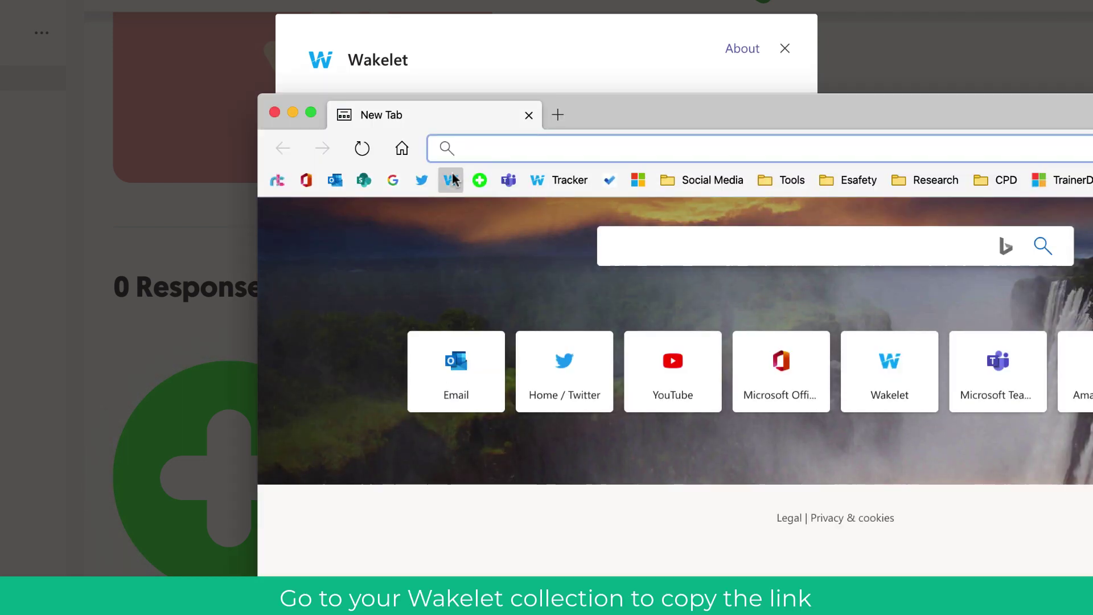
Step: Open wakelet.com in a maximised browser and go to the Staying Safe collection
{"action": "left_click", "coordinate": [450, 180]}
{"action": "double_click", "coordinate": [651, 113]}
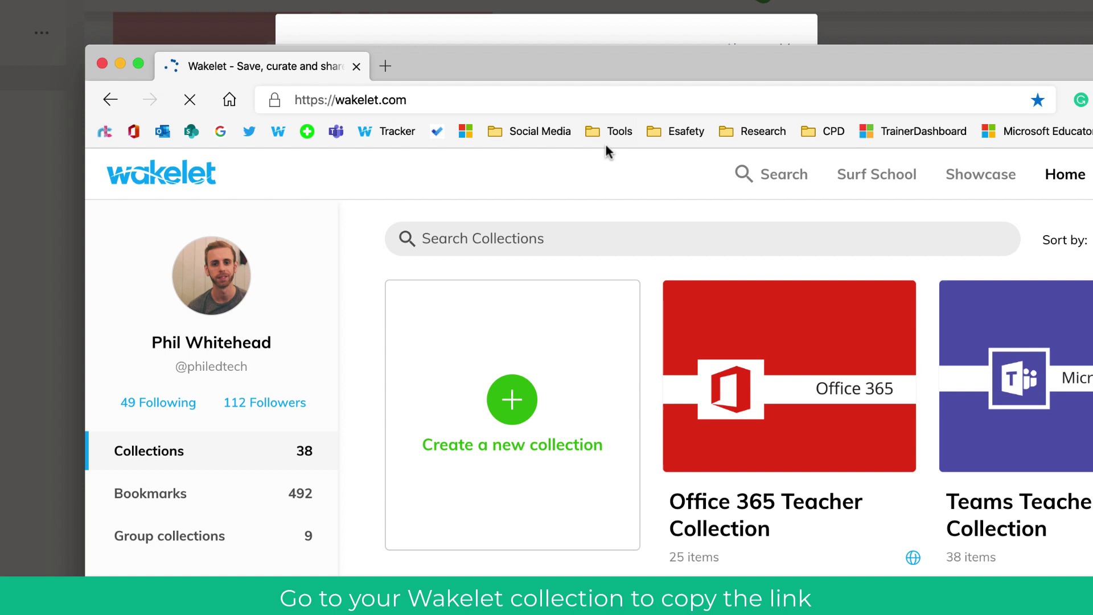
{"action": "scroll", "coordinate": [751, 327], "scroll_direction": "down", "scroll_amount": 5}
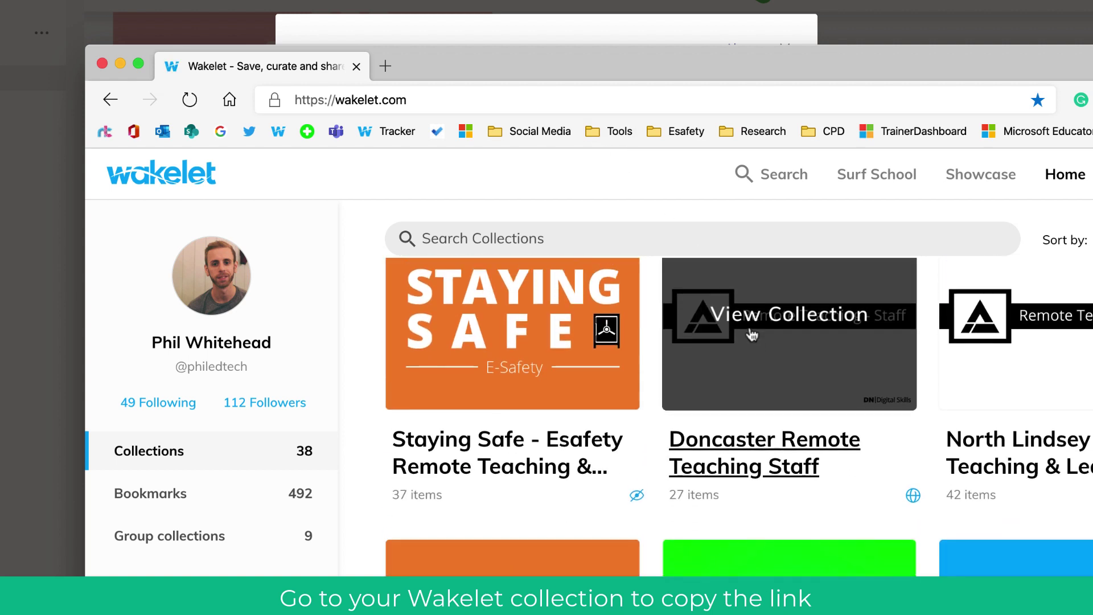
{"action": "left_click", "coordinate": [497, 333]}
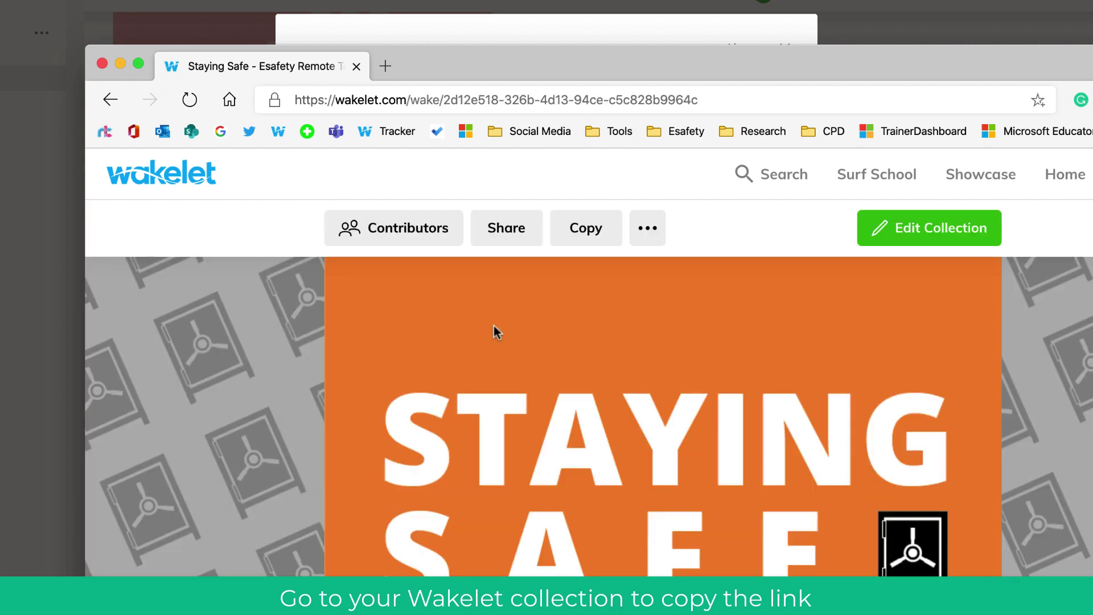
Step: Copy the Staying Safe collection's full web address from the address bar
{"action": "left_click", "coordinate": [593, 100]}
{"action": "right_click", "coordinate": [595, 102]}
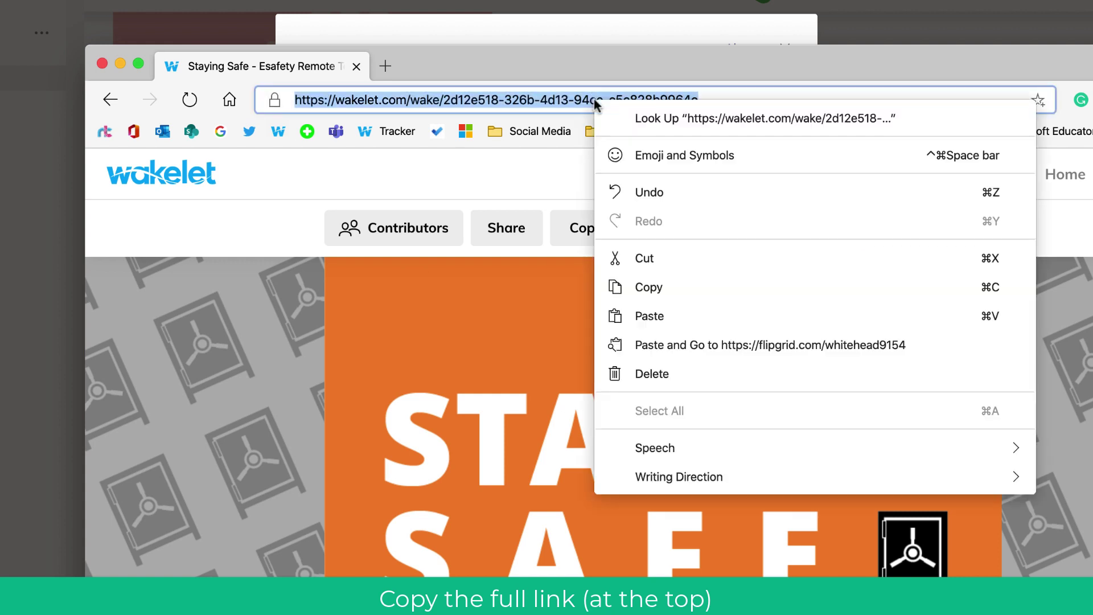
{"action": "left_click", "coordinate": [644, 288]}
Step: Paste the Staying Safe URL, save the Wakelet tab, and scroll through its 37 items
{"action": "left_click", "coordinate": [545, 25]}
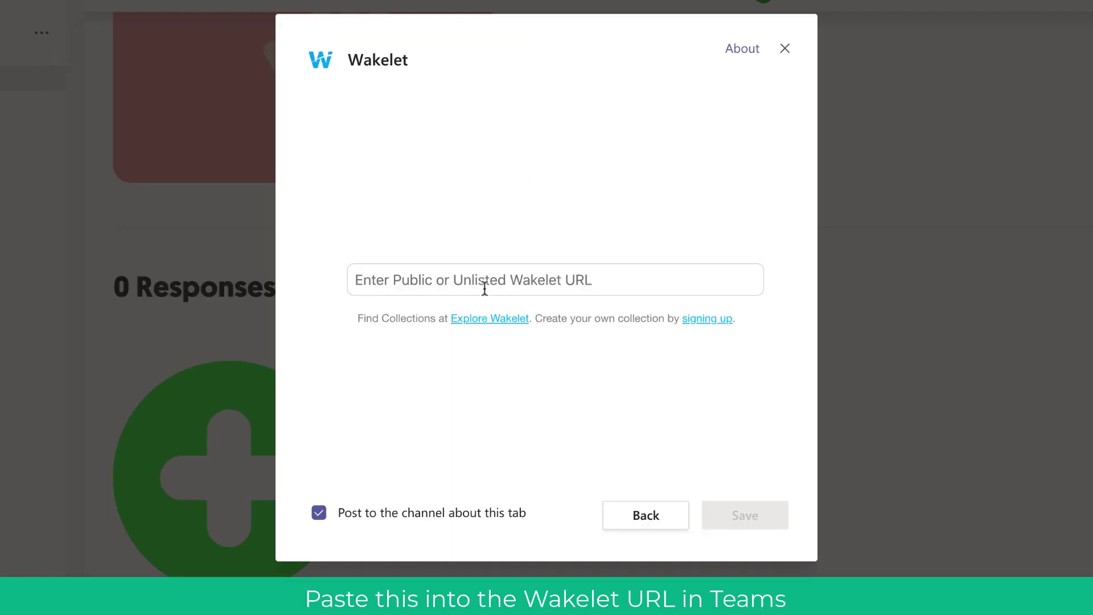
{"action": "key", "text": "ctrl+v"}
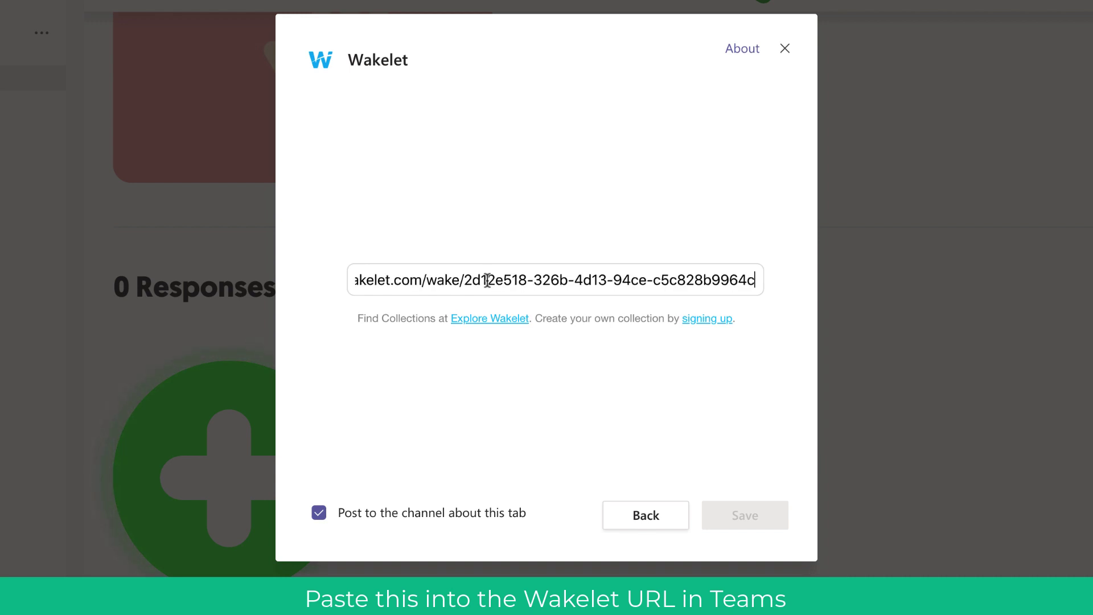
{"action": "left_click", "coordinate": [753, 515]}
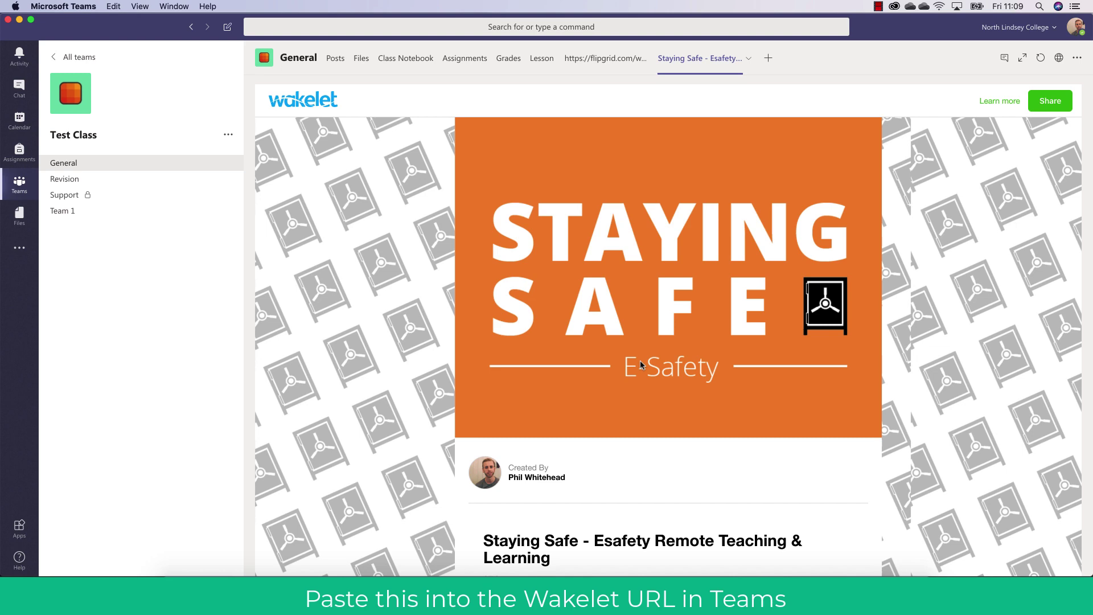
{"action": "scroll", "coordinate": [641, 365], "scroll_direction": "down", "scroll_amount": 14}
{"action": "scroll", "coordinate": [641, 364], "scroll_direction": "up", "scroll_amount": 8}
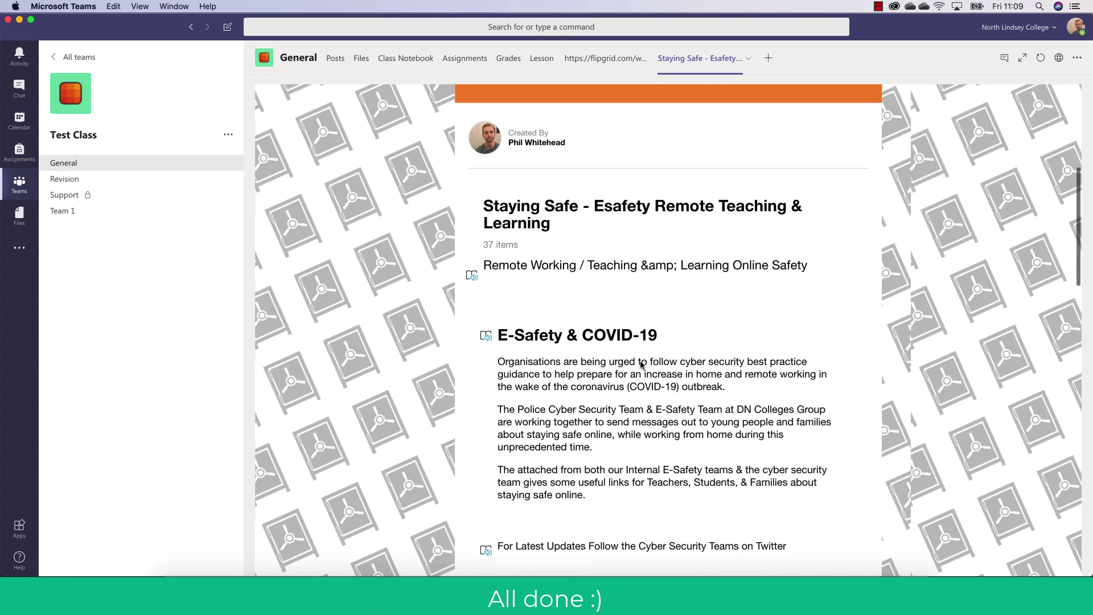
{"action": "scroll", "coordinate": [641, 365], "scroll_direction": "up", "scroll_amount": 6}
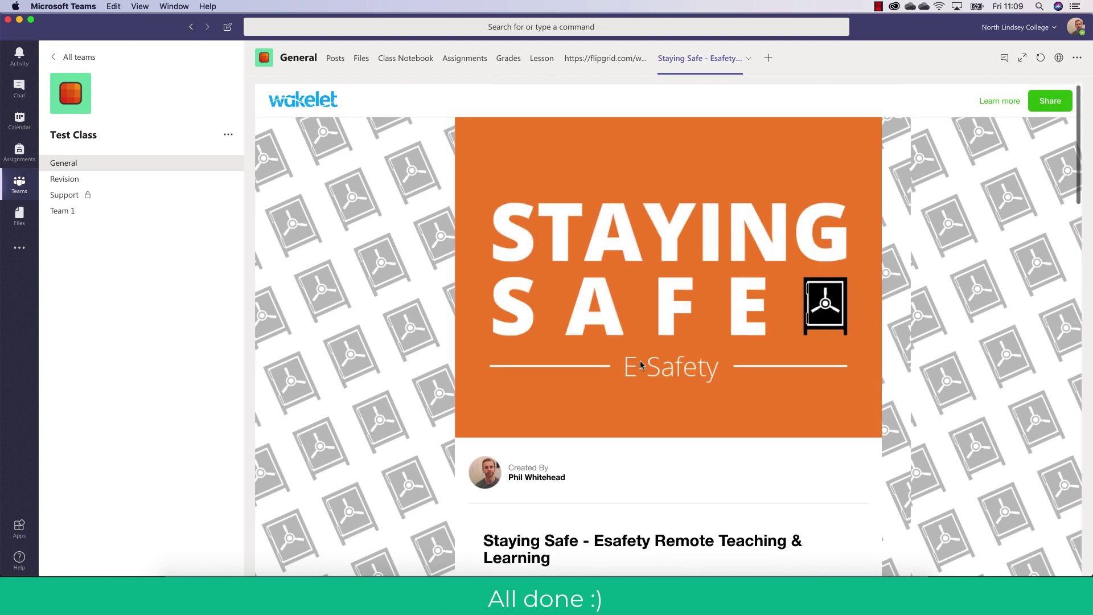